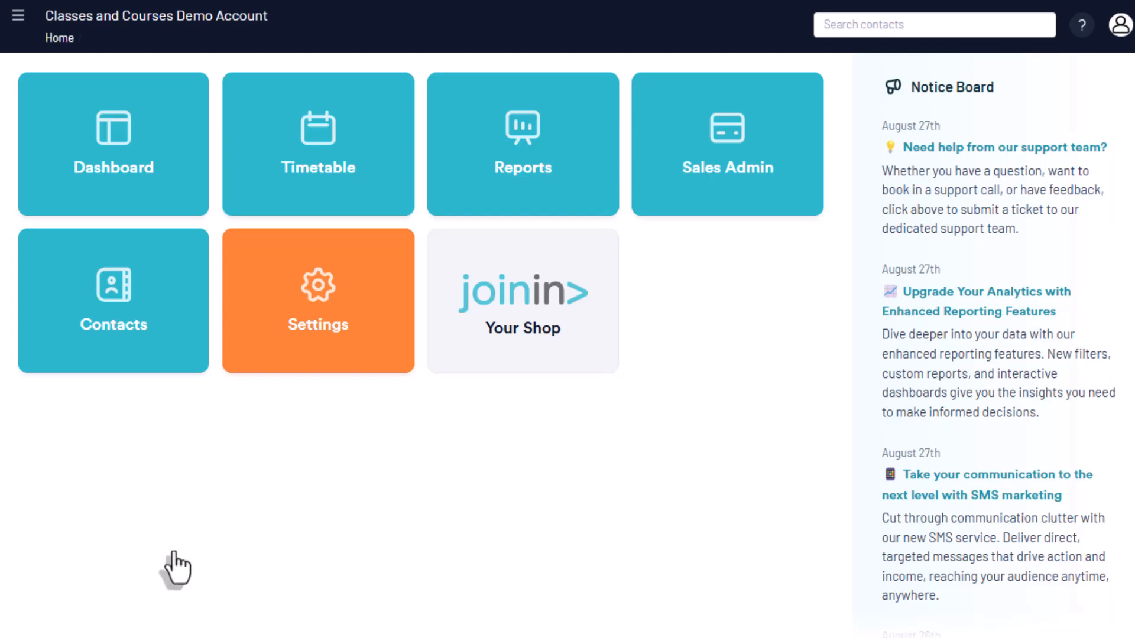
# Open the contacts list, filter it by the contact's first name and select all matching contacts
pyautogui.click(137, 353)
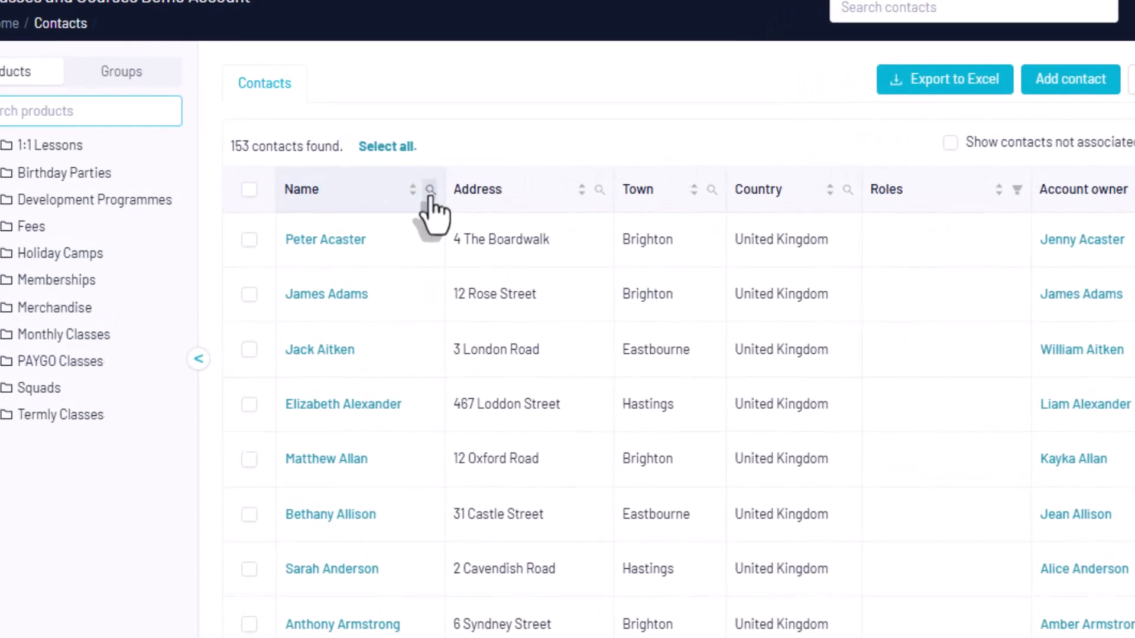
pyautogui.click(431, 197)
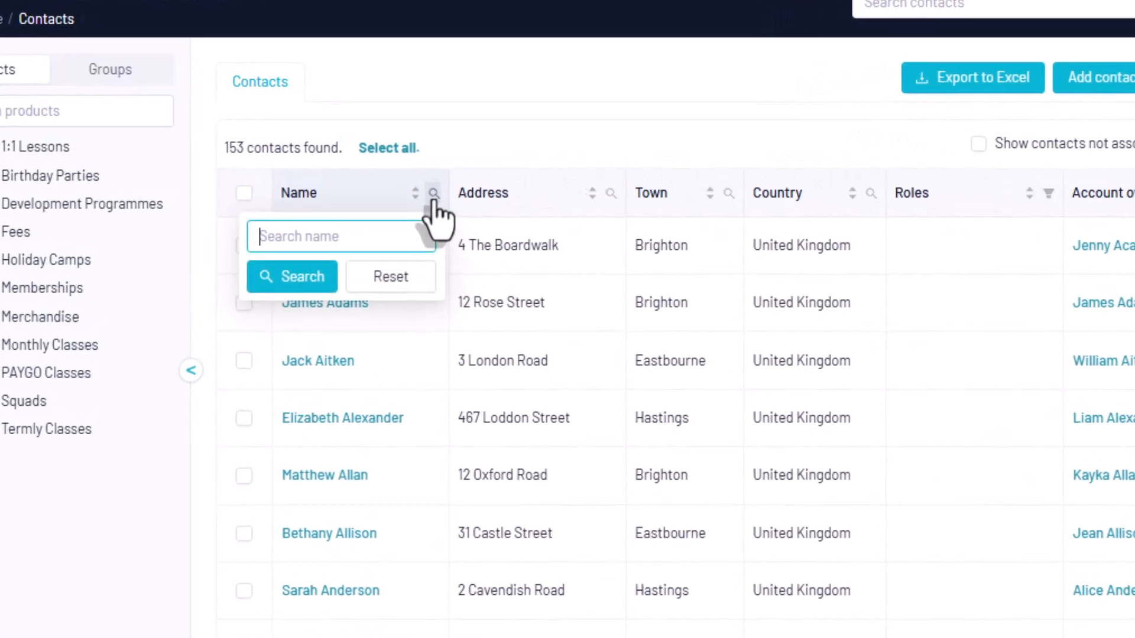
pyautogui.write('Millie')
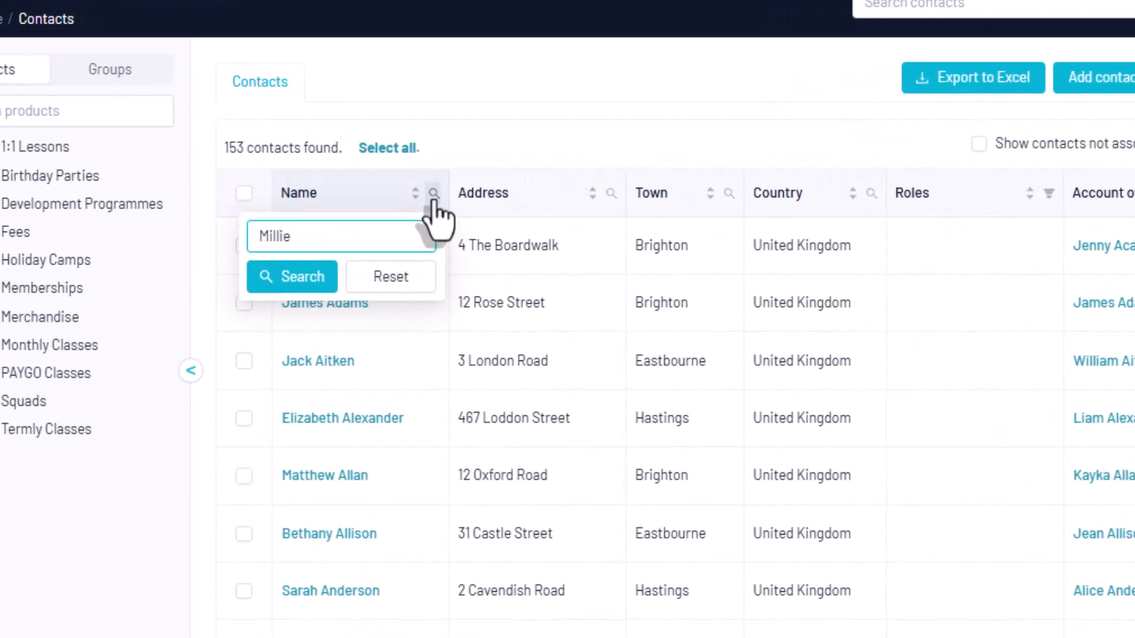
pyautogui.click(285, 283)
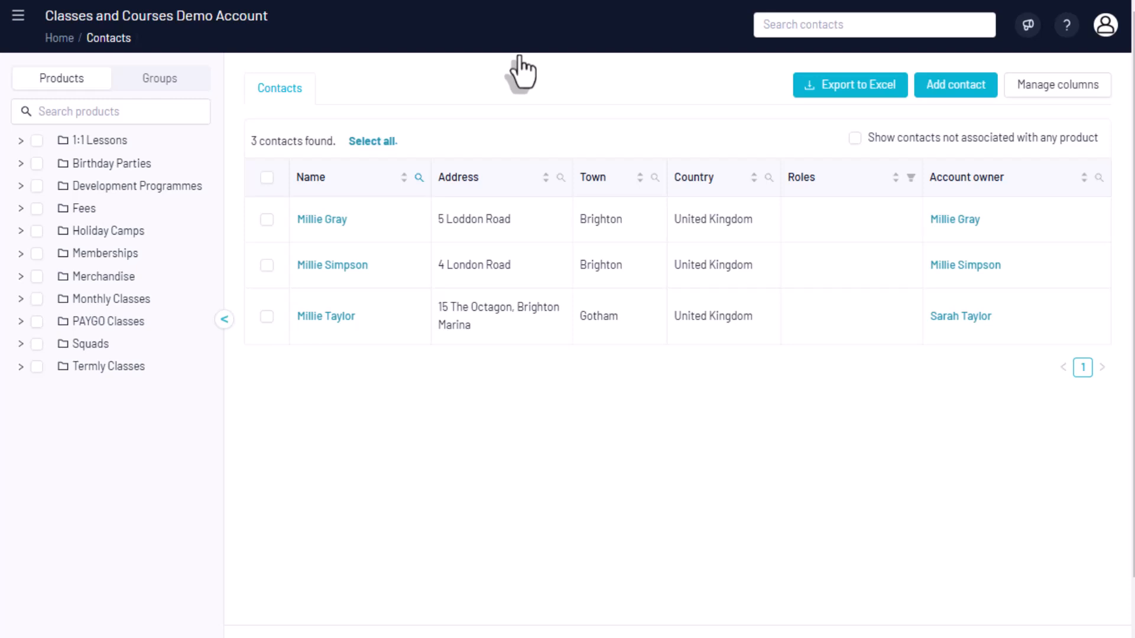
pyautogui.click(266, 219)
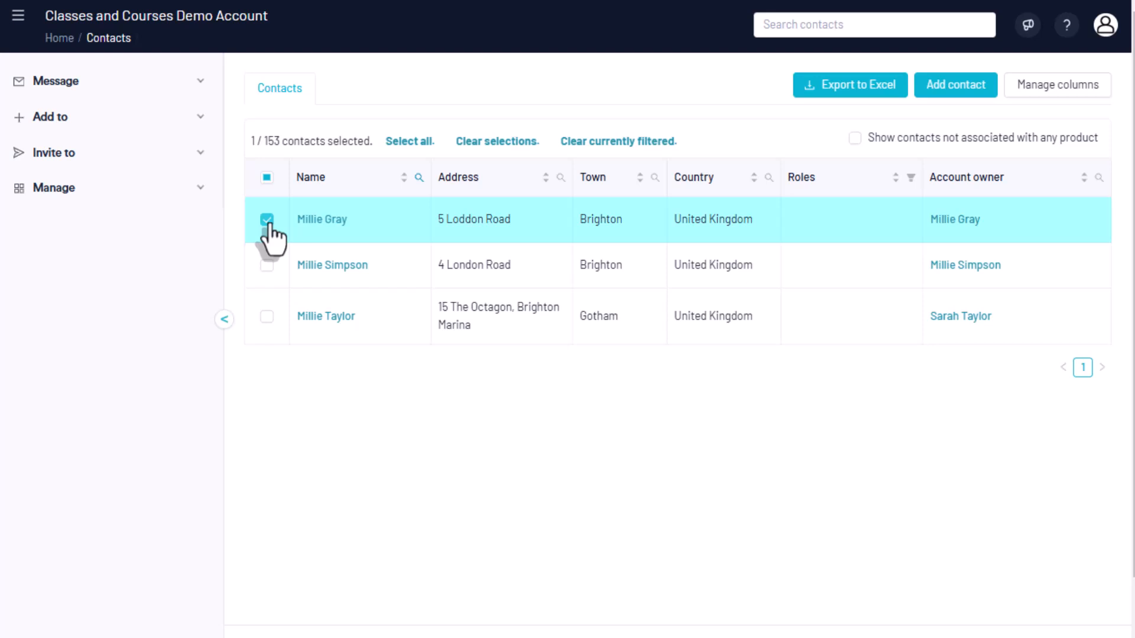
pyautogui.click(266, 178)
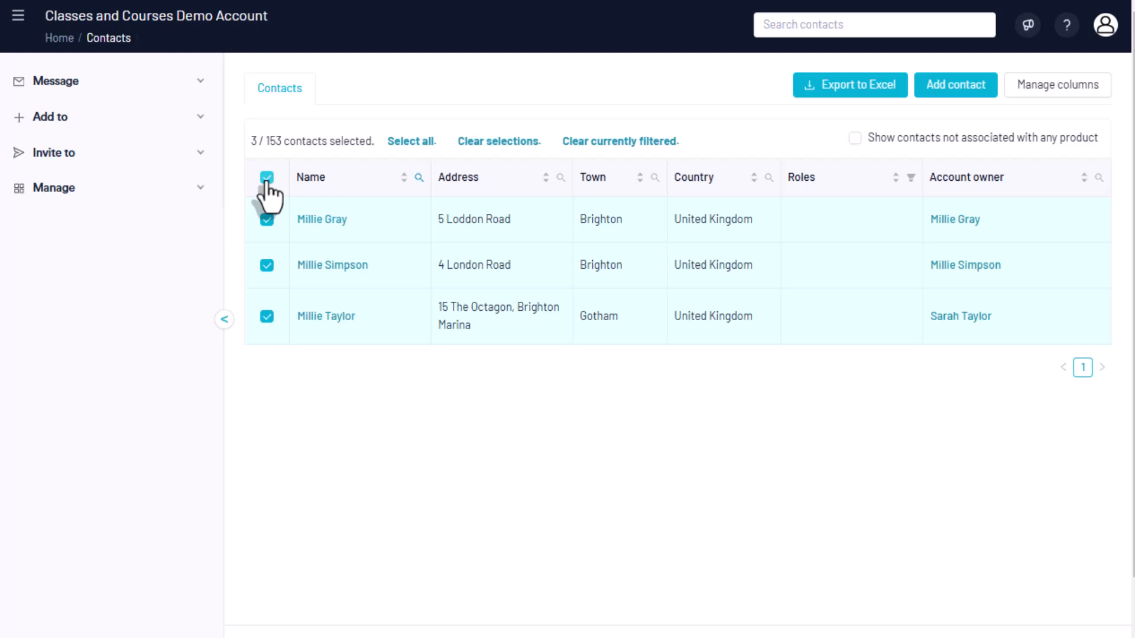
# Start adding the selected contacts to a product, choosing Monthly under Monthly Classes, Ages 6 - 7
pyautogui.click(180, 125)
pyautogui.click(181, 158)
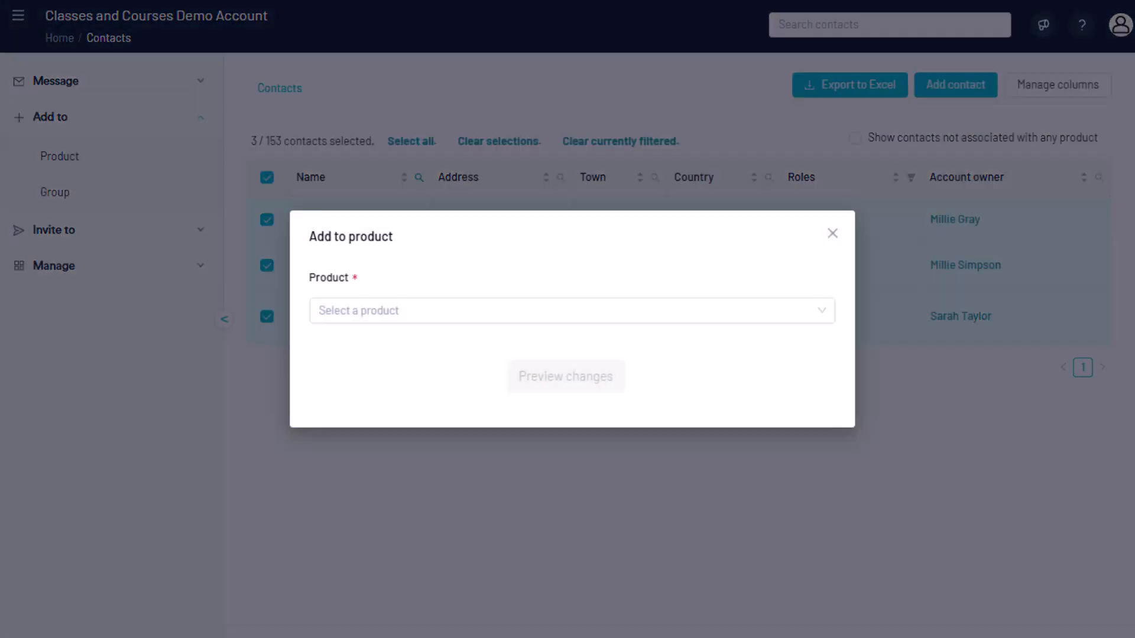
pyautogui.click(821, 319)
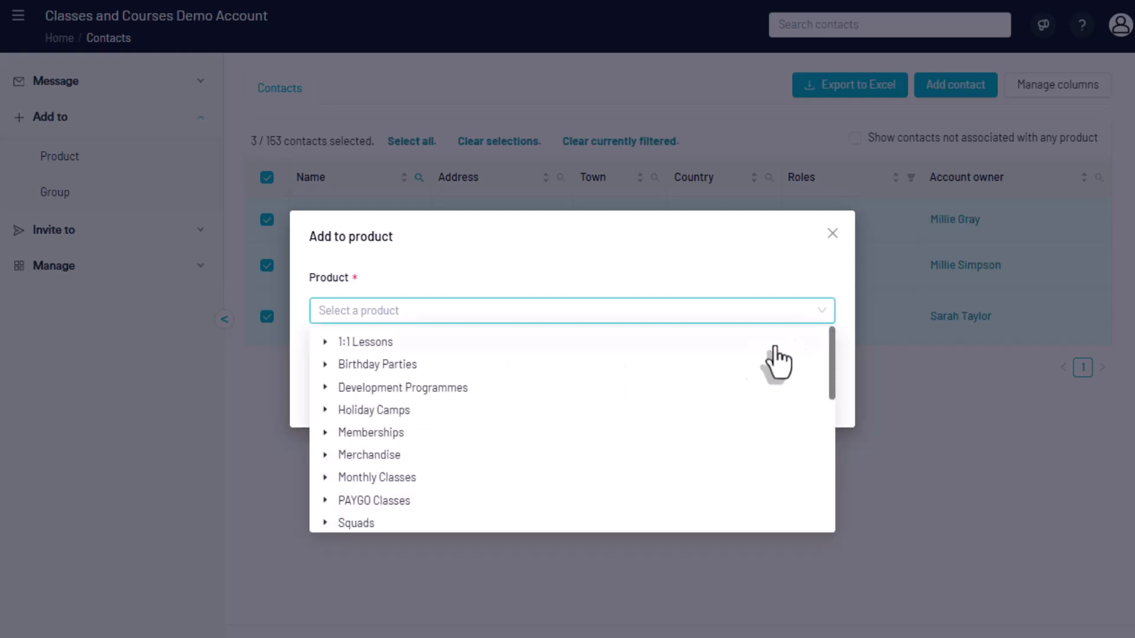
pyautogui.click(329, 477)
pyautogui.scroll(-2, 331, 482)
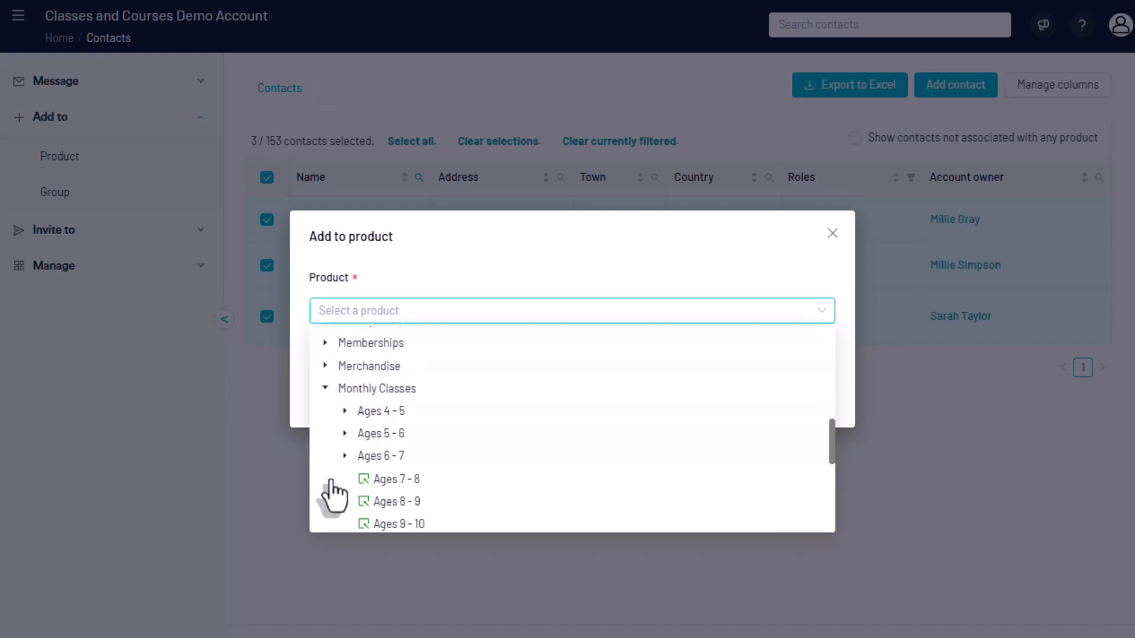
pyautogui.click(345, 457)
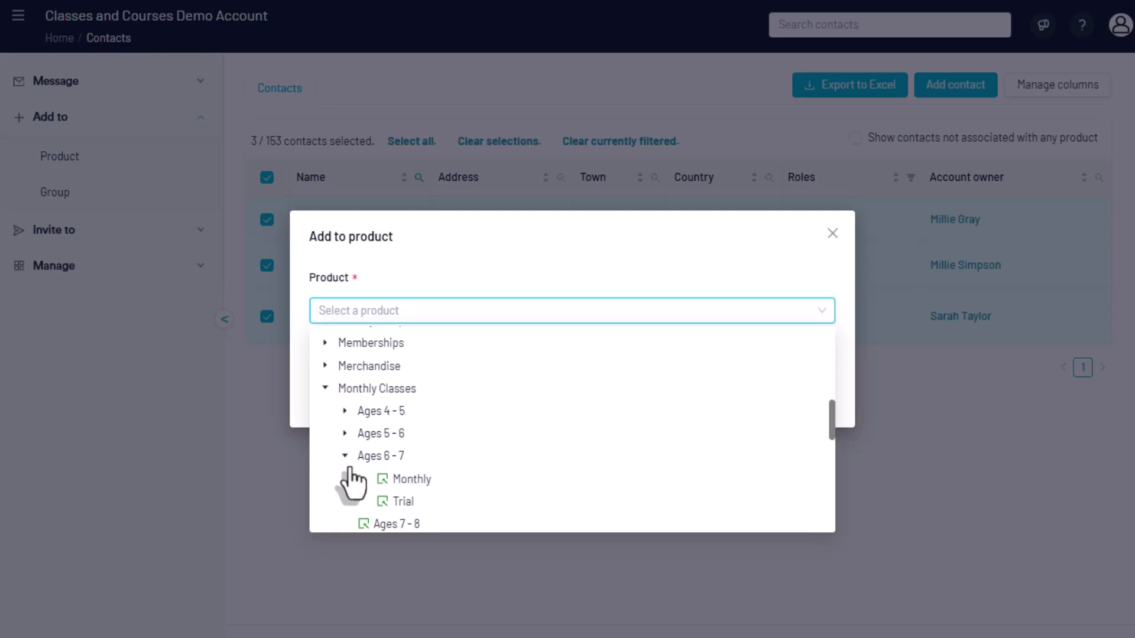
pyautogui.click(378, 480)
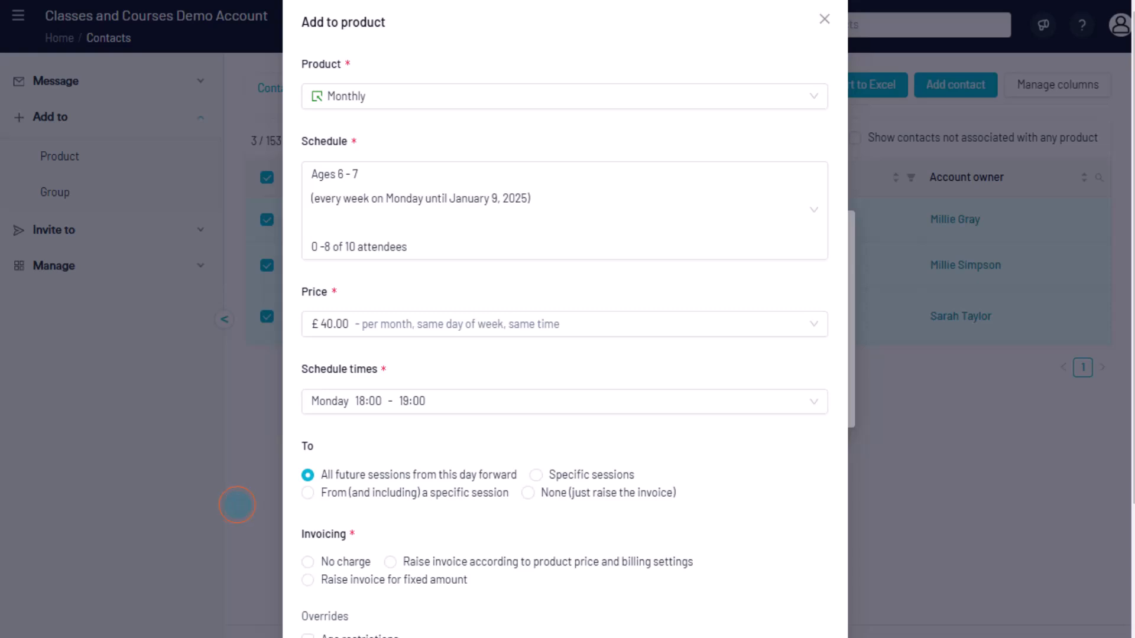
# Try the No charge and product-price invoicing options, finishing on Raise invoice for fixed amount
pyautogui.scroll(-3, 237, 504)
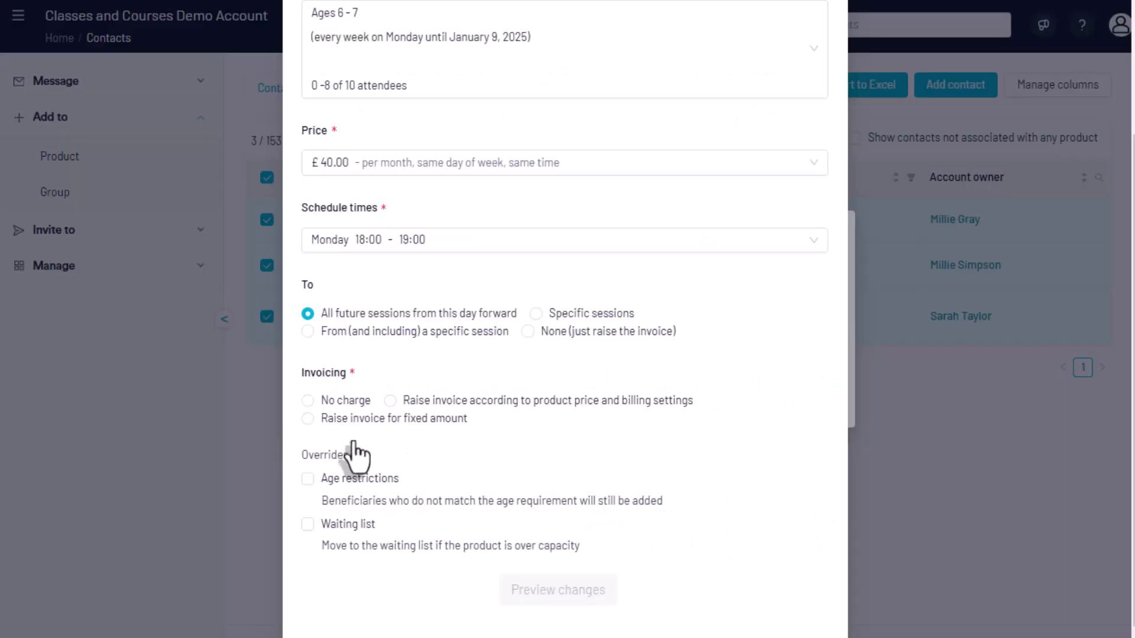
pyautogui.click(350, 407)
pyautogui.click(461, 409)
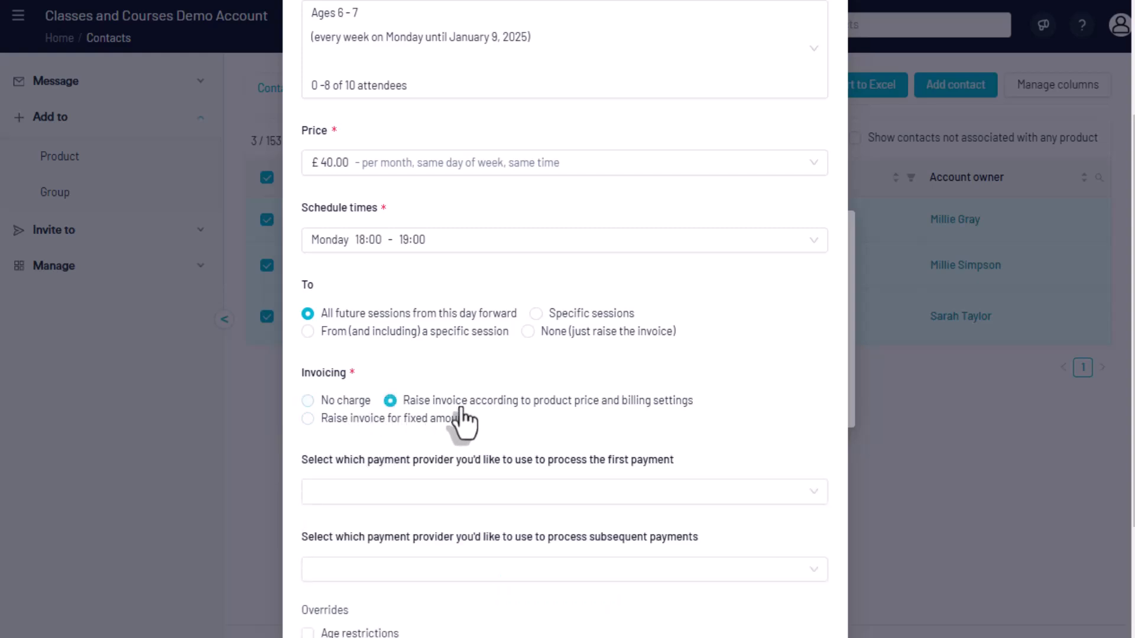
pyautogui.click(385, 438)
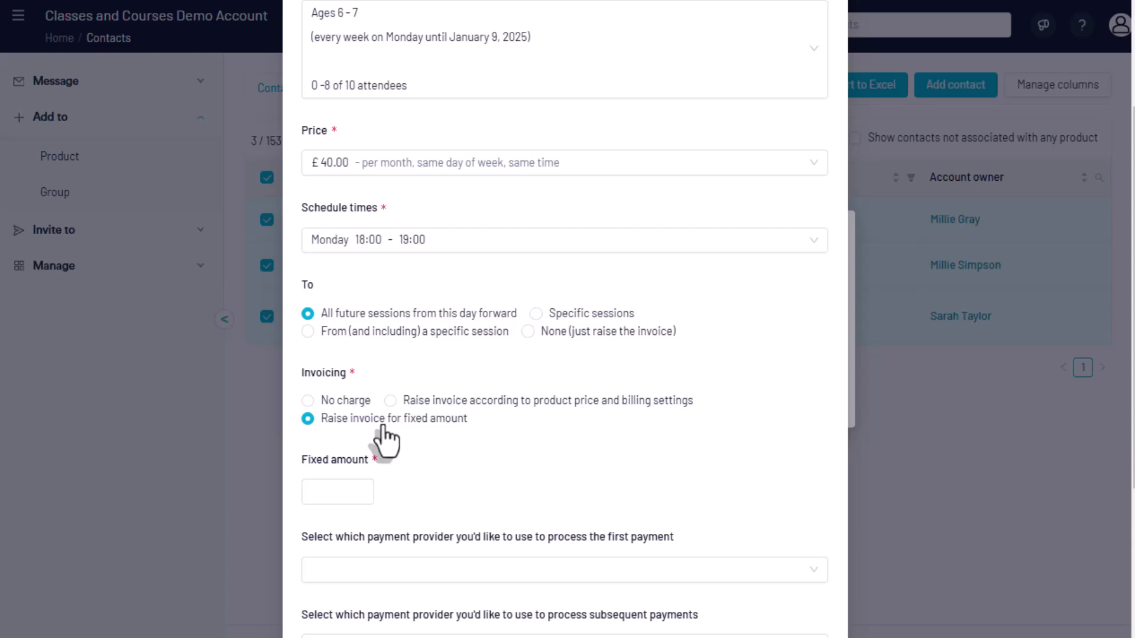
# Choose PayPal as the payment provider for both the first payment and subsequent payments
pyautogui.scroll(-3, 385, 438)
pyautogui.click(383, 398)
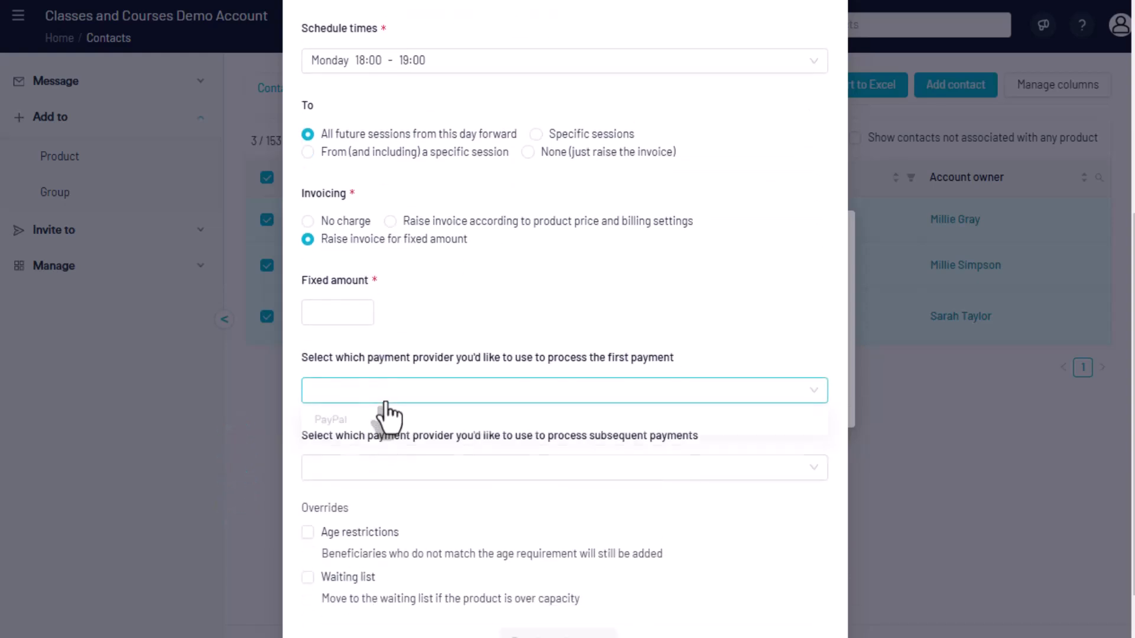
pyautogui.click(387, 422)
pyautogui.click(391, 468)
pyautogui.click(391, 497)
pyautogui.scroll(-1, 395, 511)
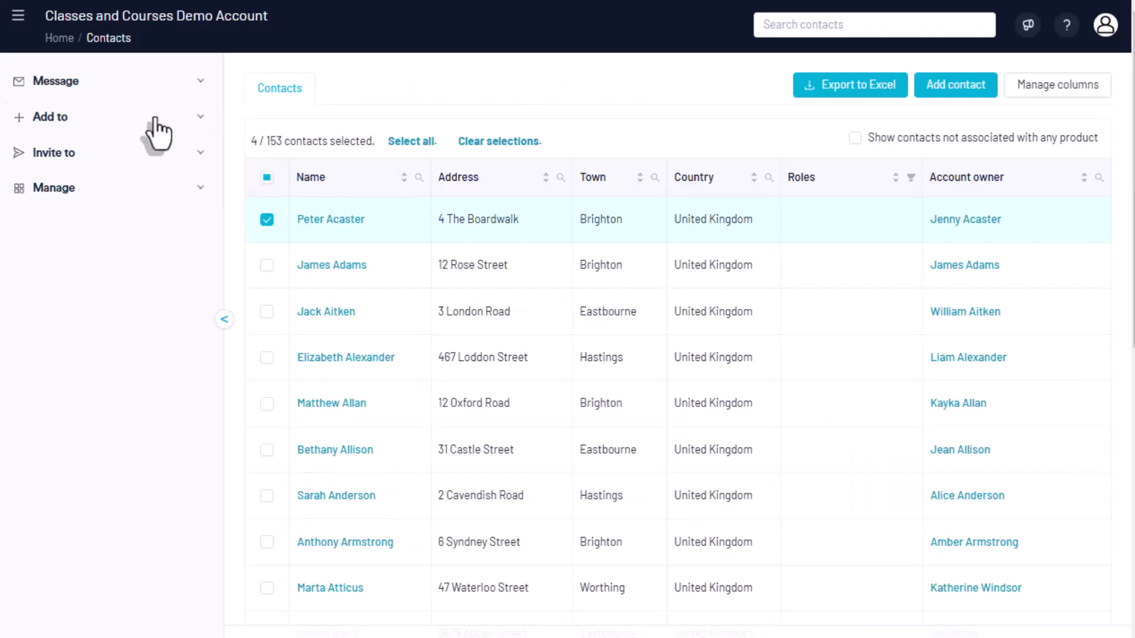
# Begin a new Add to product entry for the selected contacts using the Ages 6 - 7 Monthly product
pyautogui.click(149, 118)
pyautogui.click(155, 157)
pyautogui.click(333, 311)
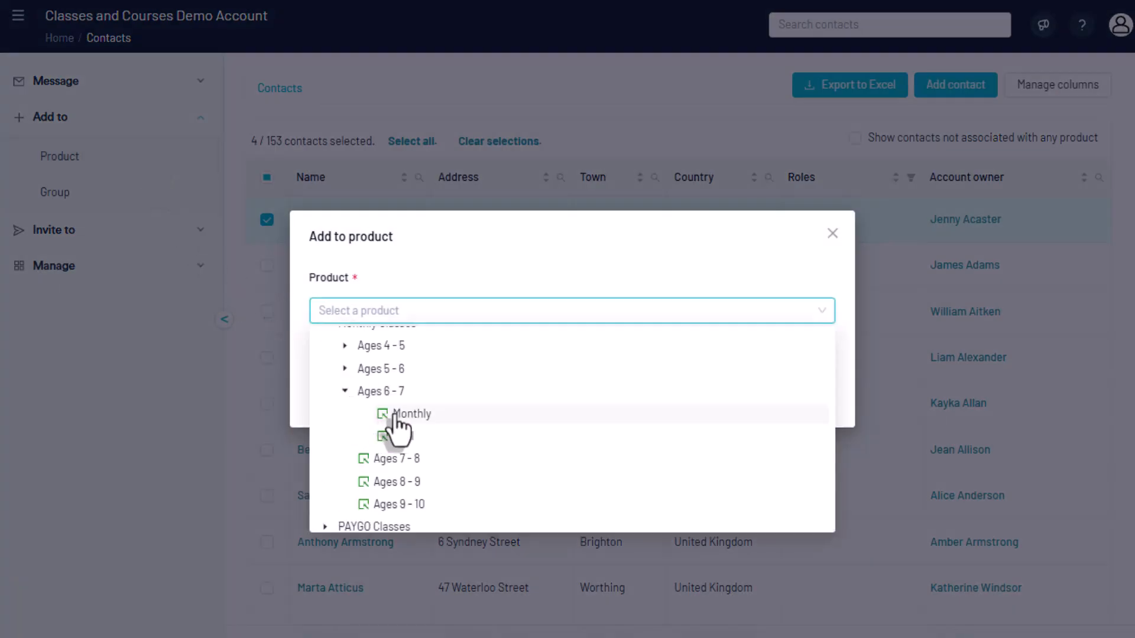
pyautogui.click(395, 415)
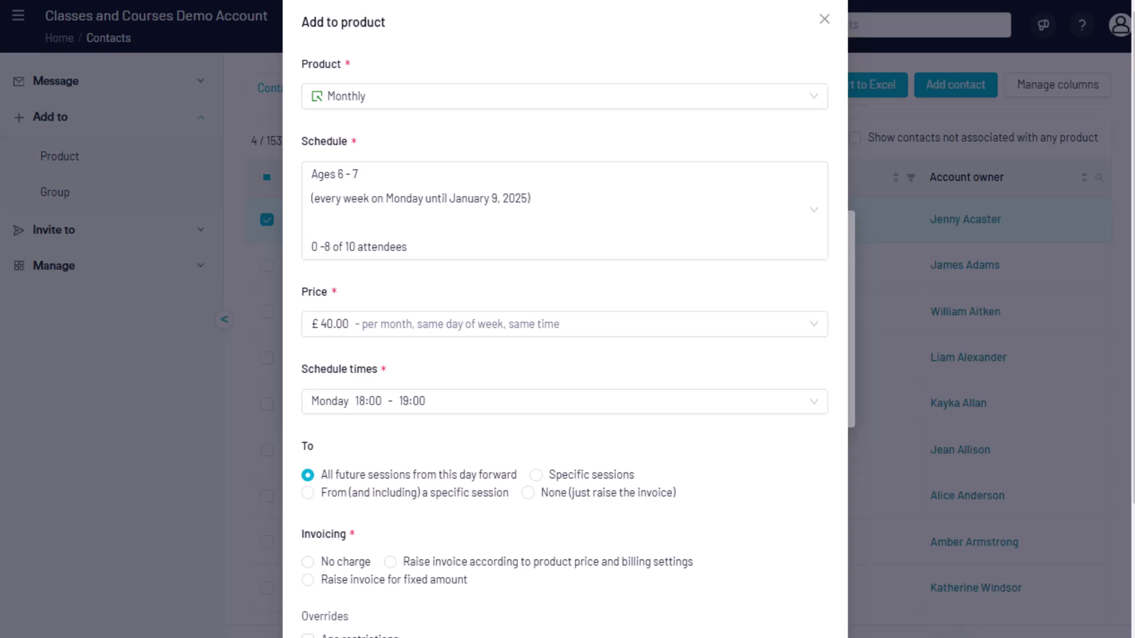
# Set invoicing to raise an invoice for a fixed amount of 12
pyautogui.scroll(-3, 237, 504)
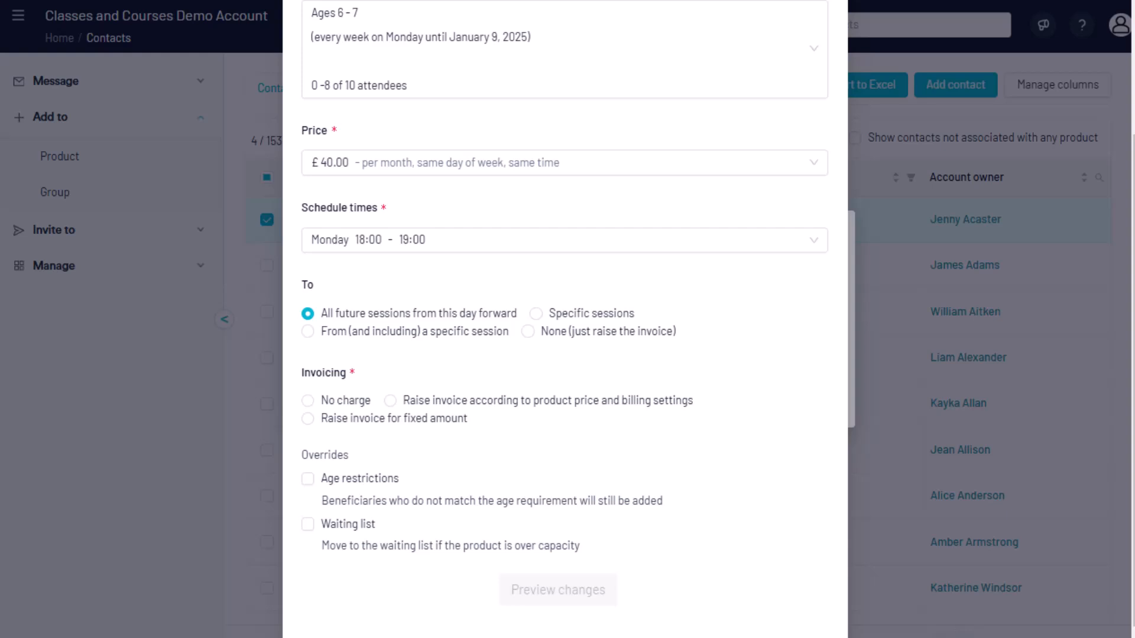
pyautogui.click(387, 420)
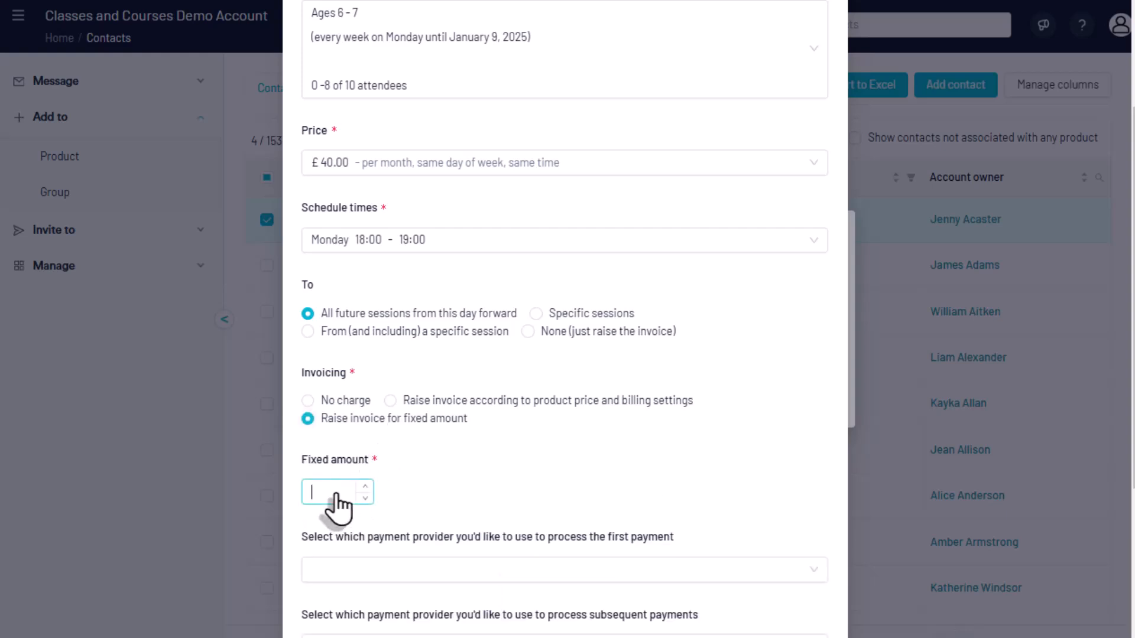
pyautogui.write('12')
pyautogui.scroll(-3, 435, 500)
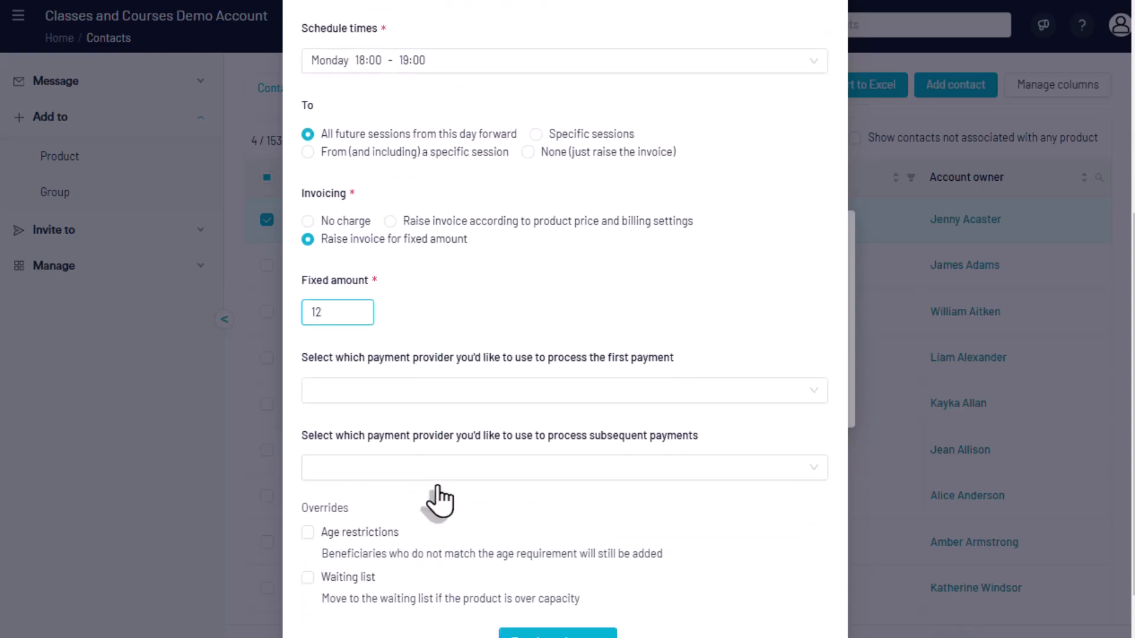
# Set PayPal as the provider for processing the first and subsequent payments
pyautogui.click(432, 391)
pyautogui.click(431, 416)
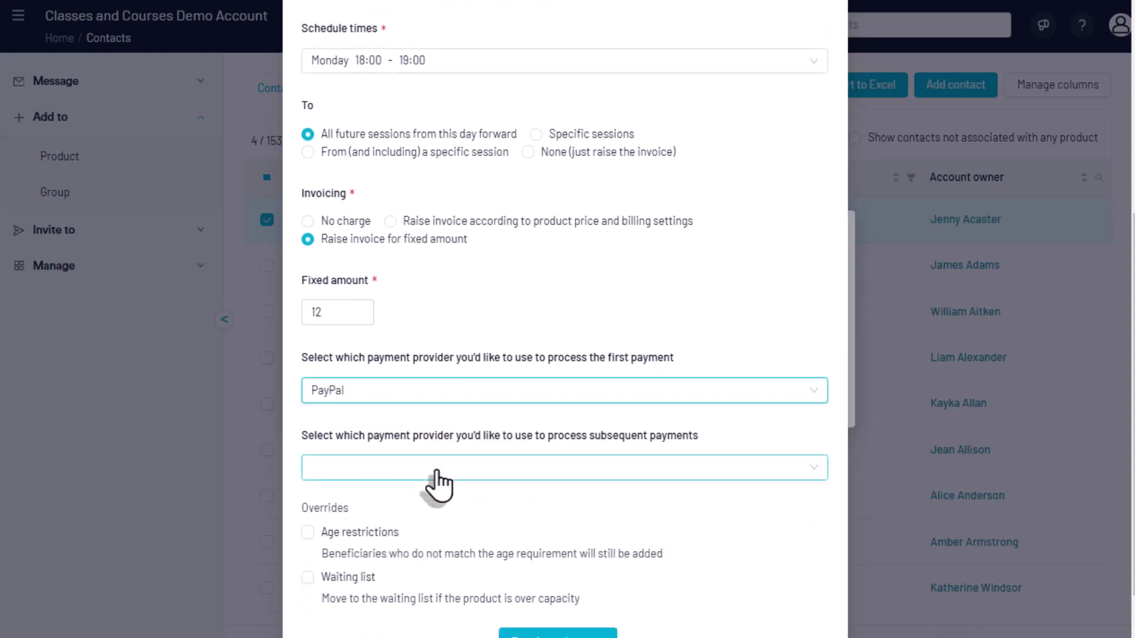
pyautogui.click(436, 468)
pyautogui.click(437, 507)
pyautogui.scroll(-1, 438, 520)
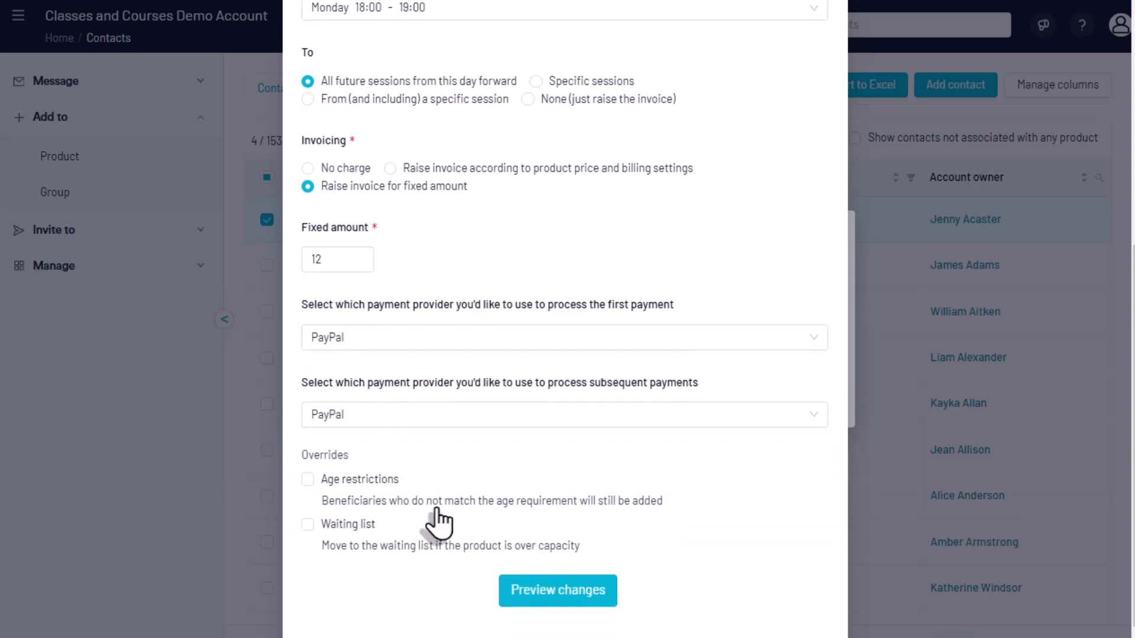
# Preview the product changes, then select the listed order and process it
pyautogui.click(544, 597)
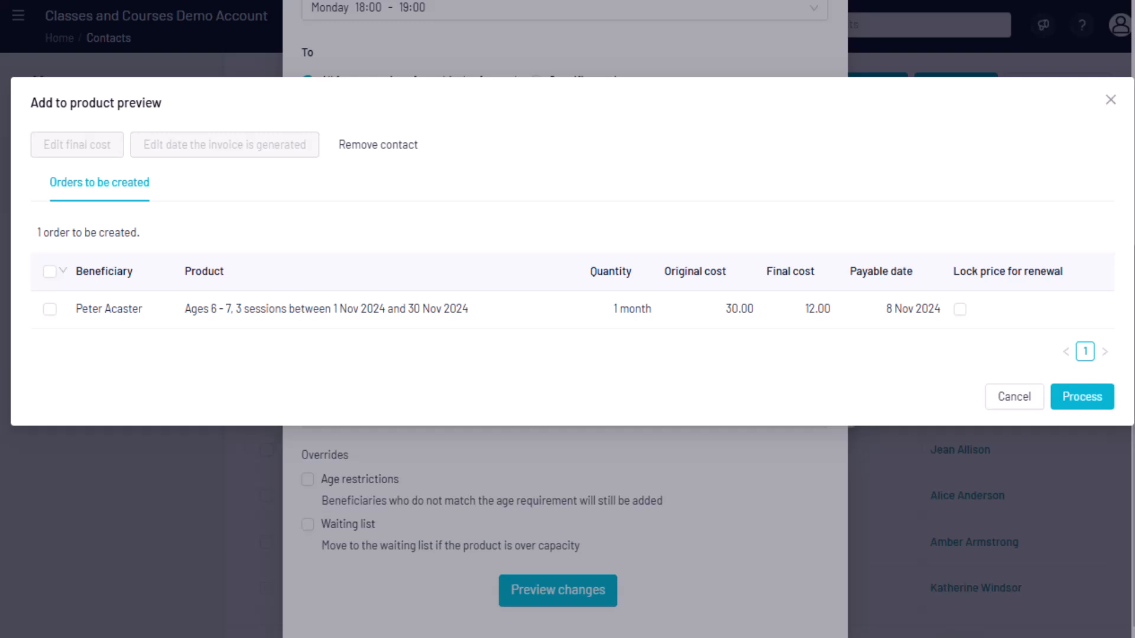
pyautogui.click(47, 313)
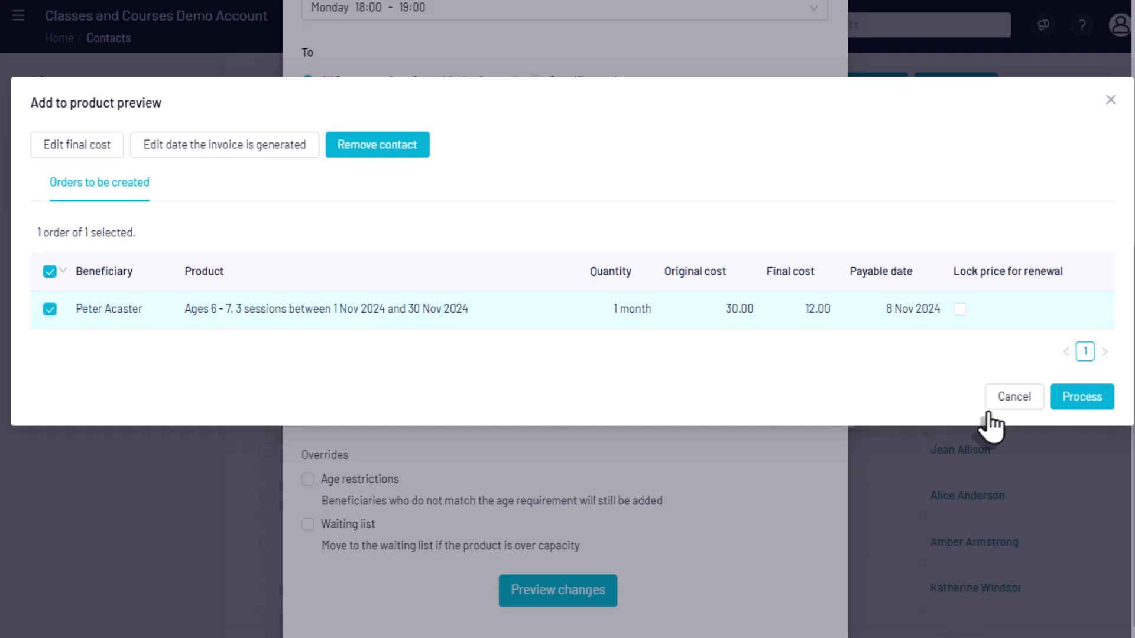
pyautogui.click(1080, 397)
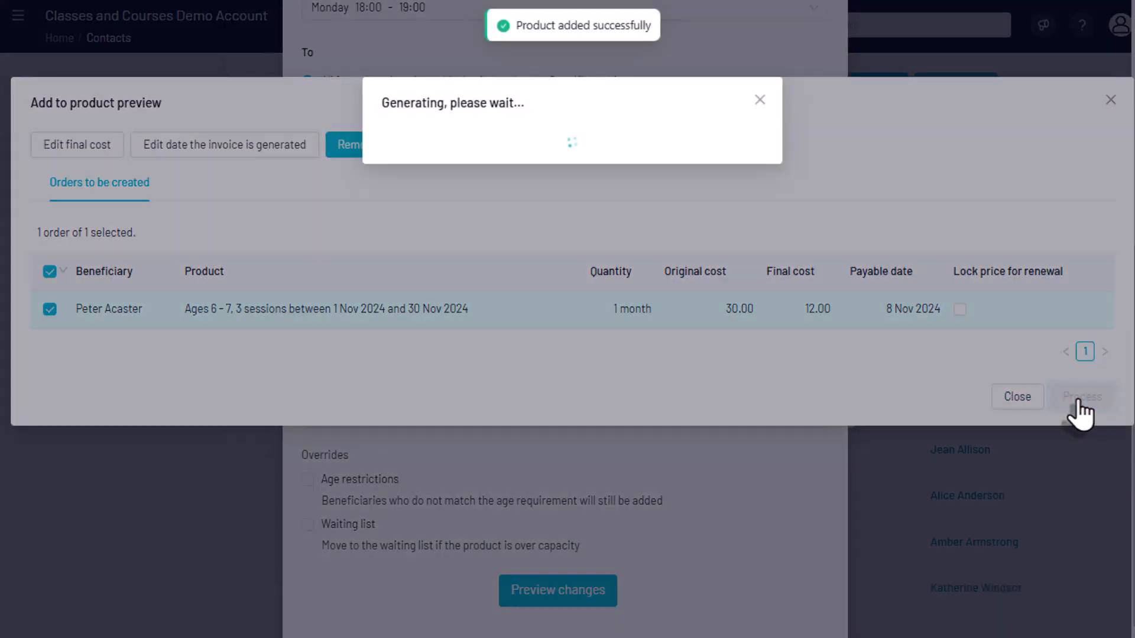